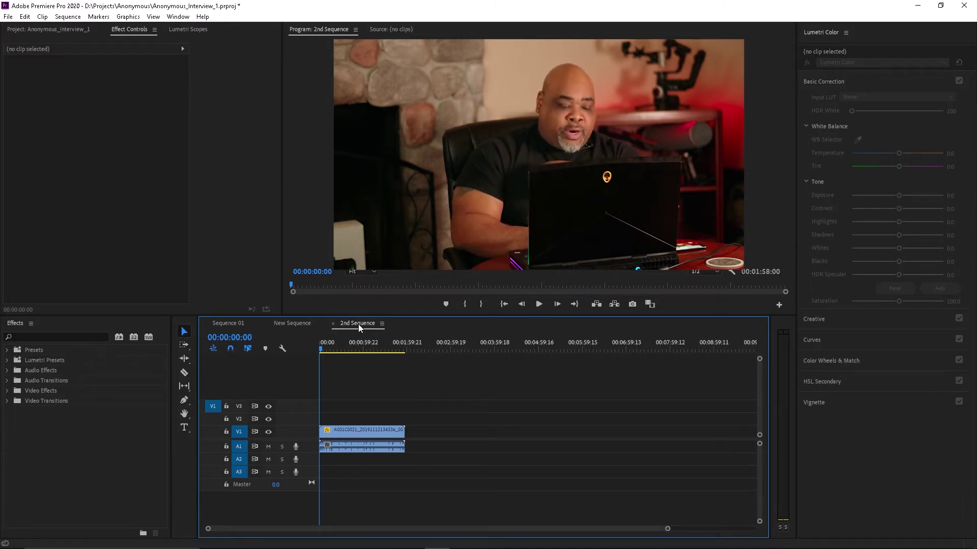
# Step: Set the V1 interview clip's Opacity to 0% so the program picture goes black
pyautogui.click(354, 432)
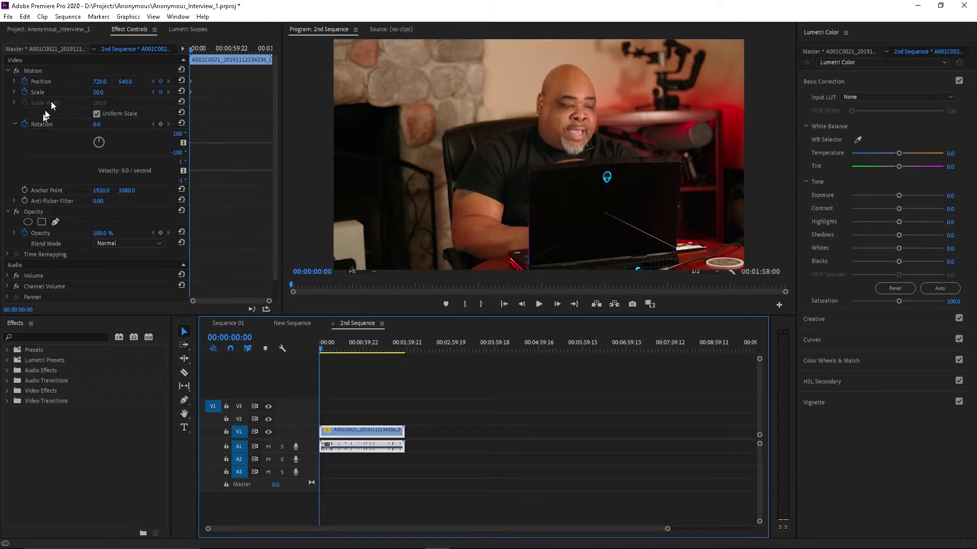
pyautogui.click(8, 72)
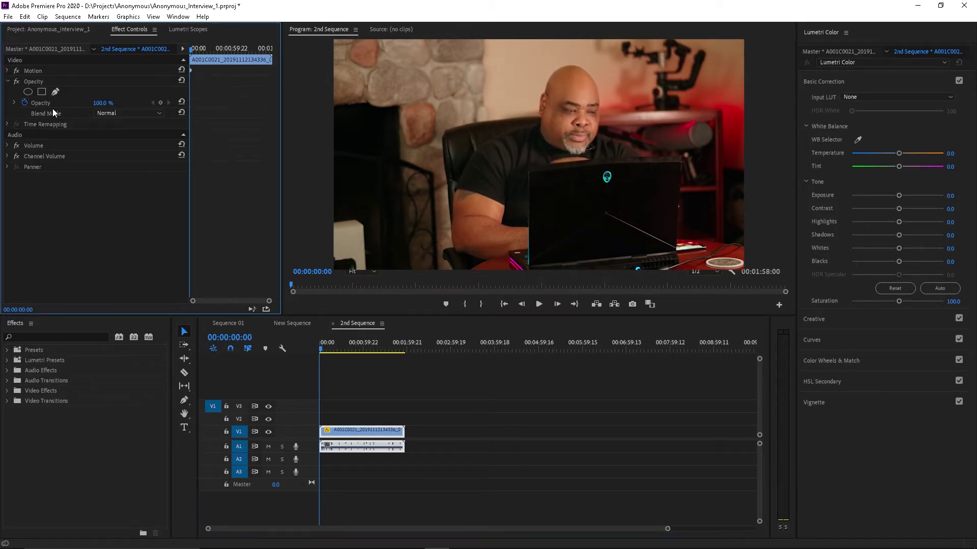
pyautogui.click(36, 81)
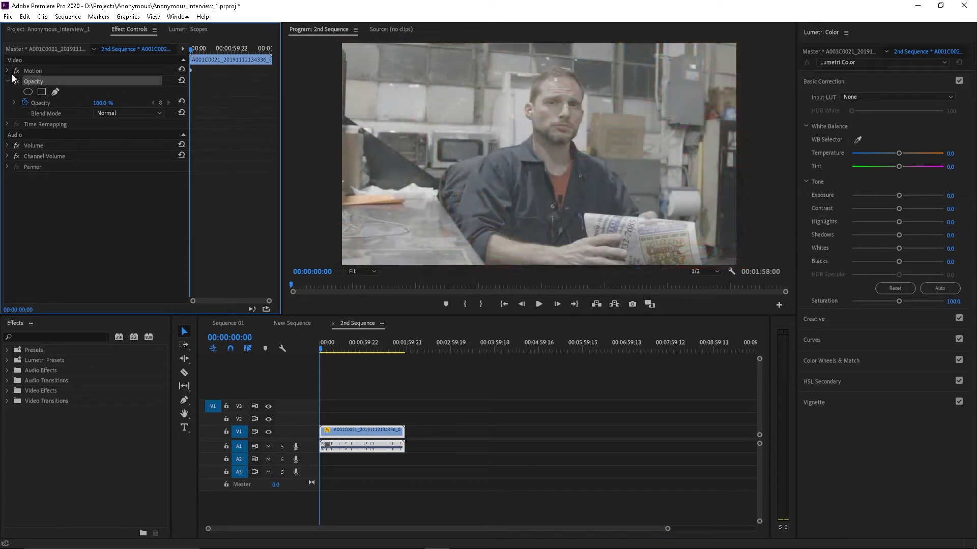
pyautogui.click(104, 103)
pyautogui.write('0')
pyautogui.press('Return')
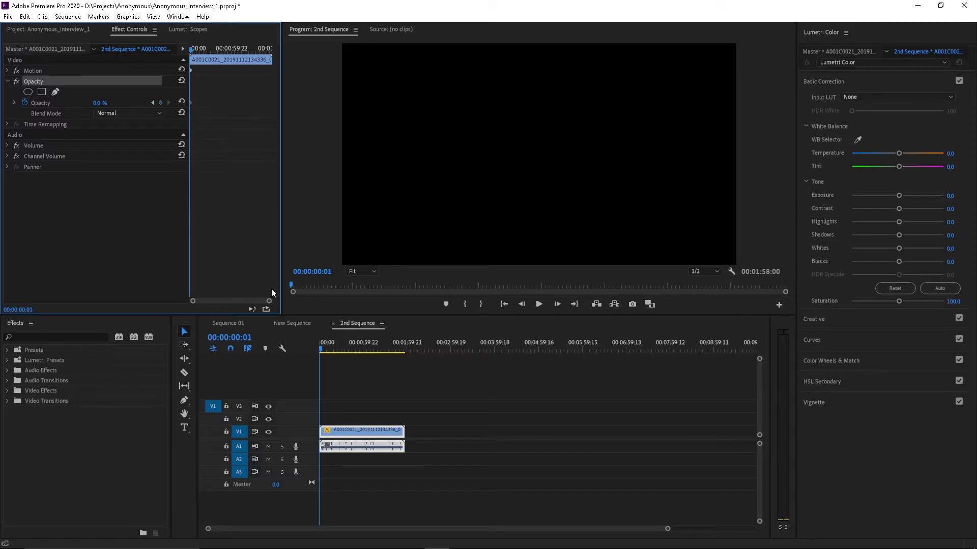
pyautogui.press('space')
pyautogui.press('space')
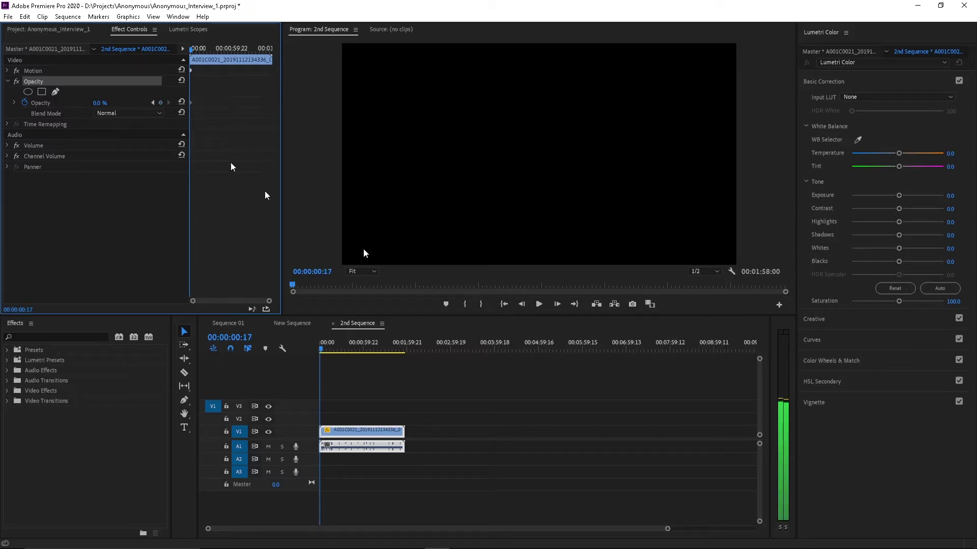
# Step: Set the interview clip's opacity to 100% at 00:00:00:17
pyautogui.click(99, 102)
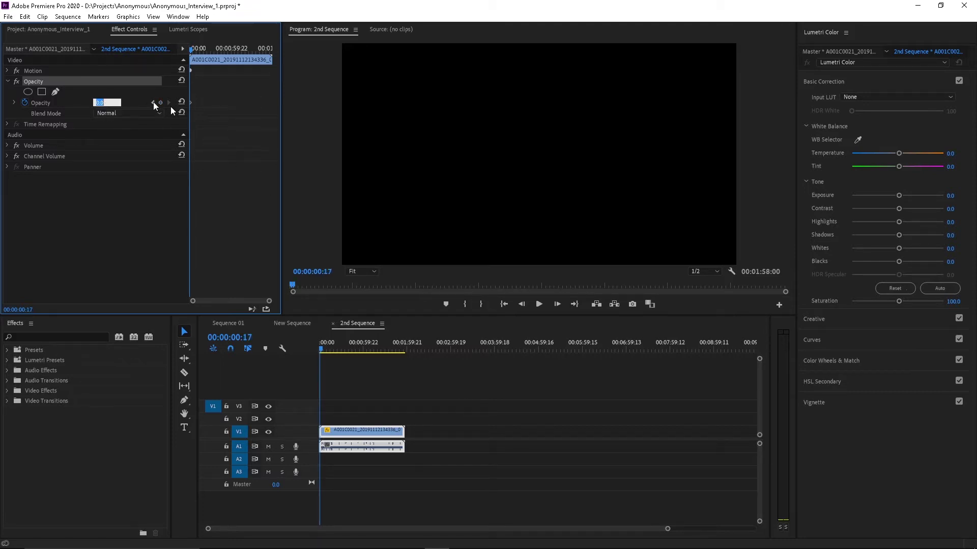
pyautogui.write('100')
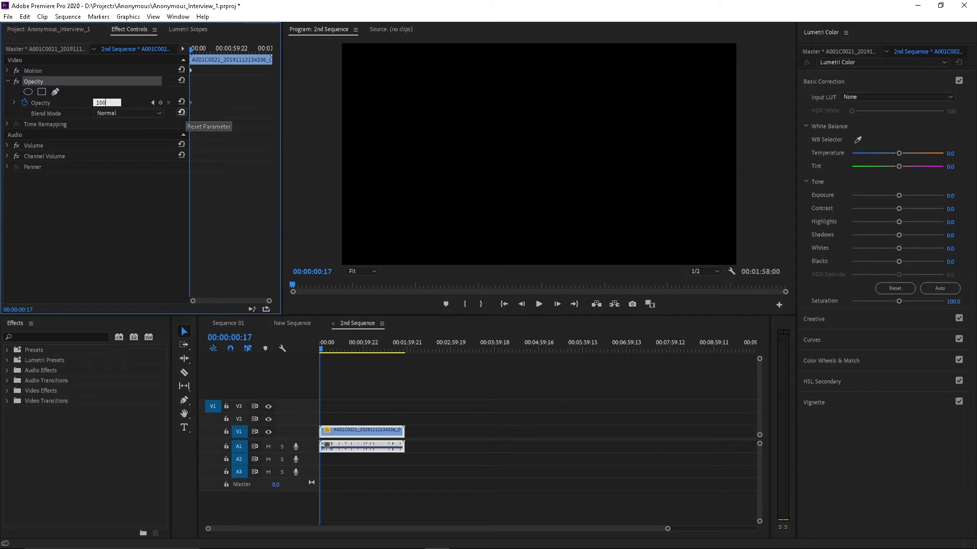
pyautogui.click(127, 221)
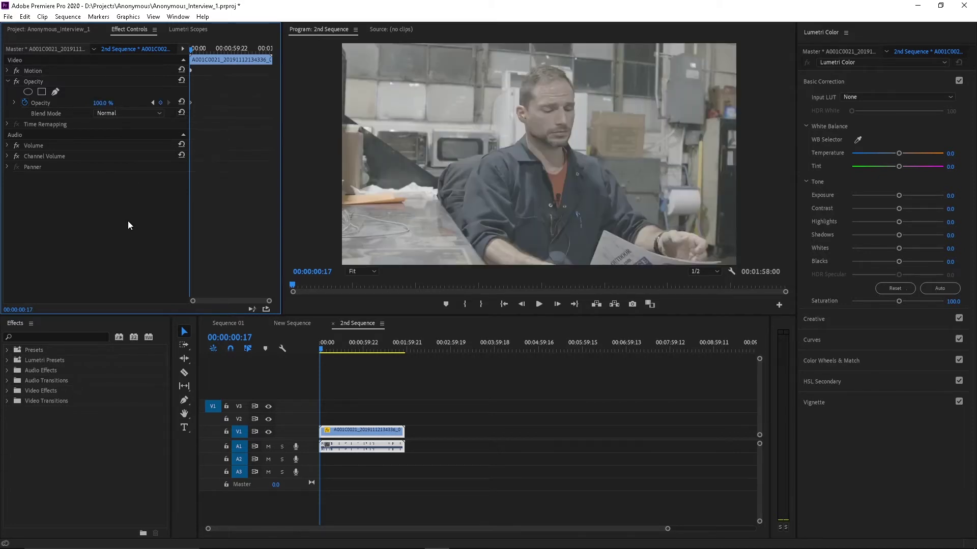
# Step: Preview the fade-in from the sequence start, then move the playhead further into the interview
pyautogui.click(322, 350)
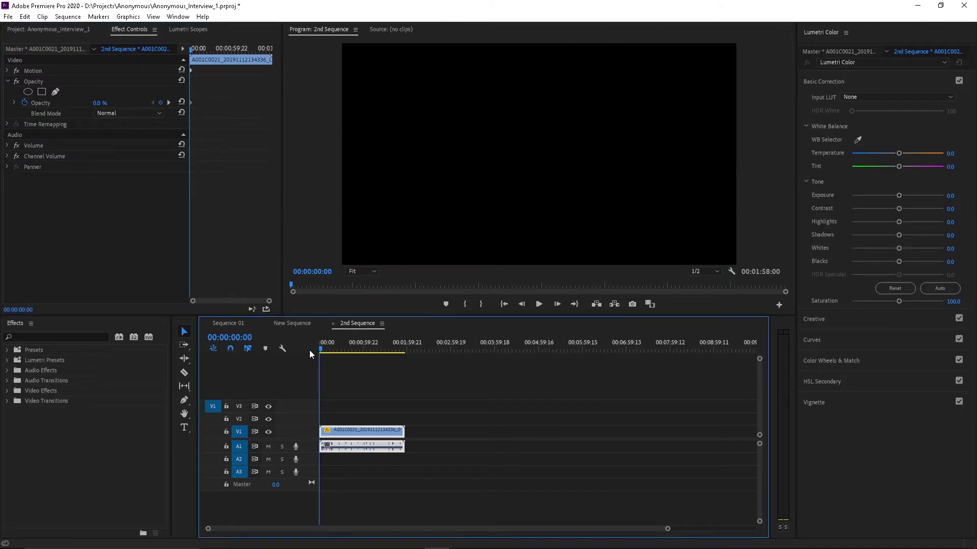
pyautogui.press('space')
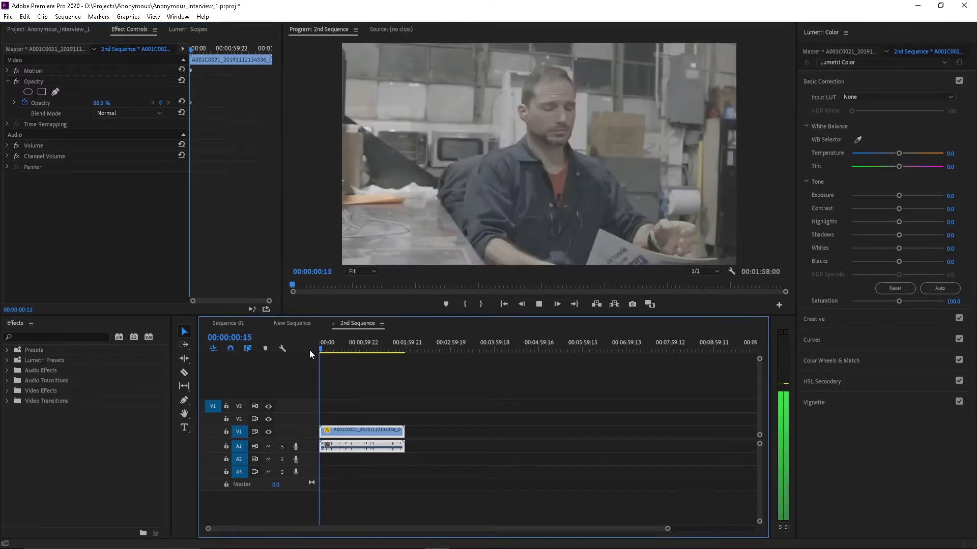
pyautogui.press('space')
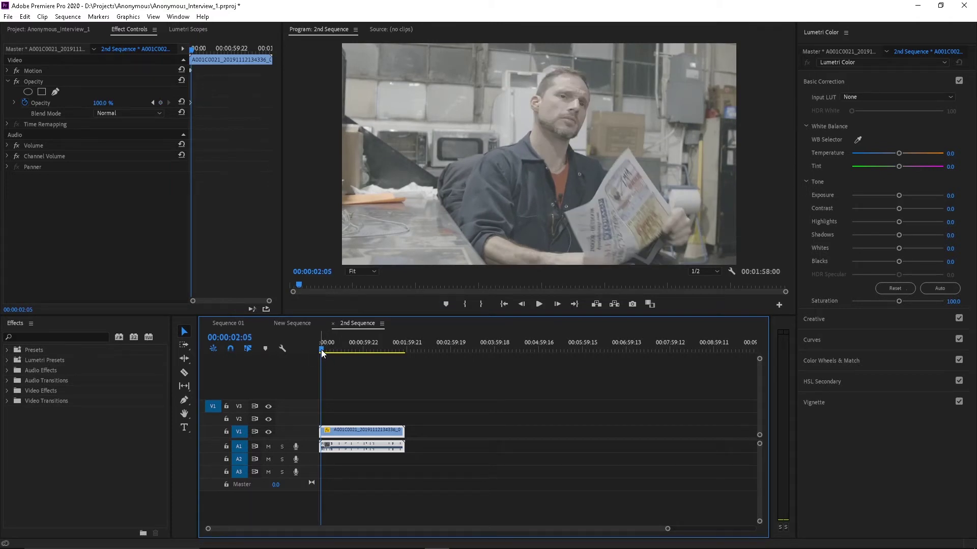
pyautogui.moveTo(322, 350); pyautogui.dragTo(351, 350)
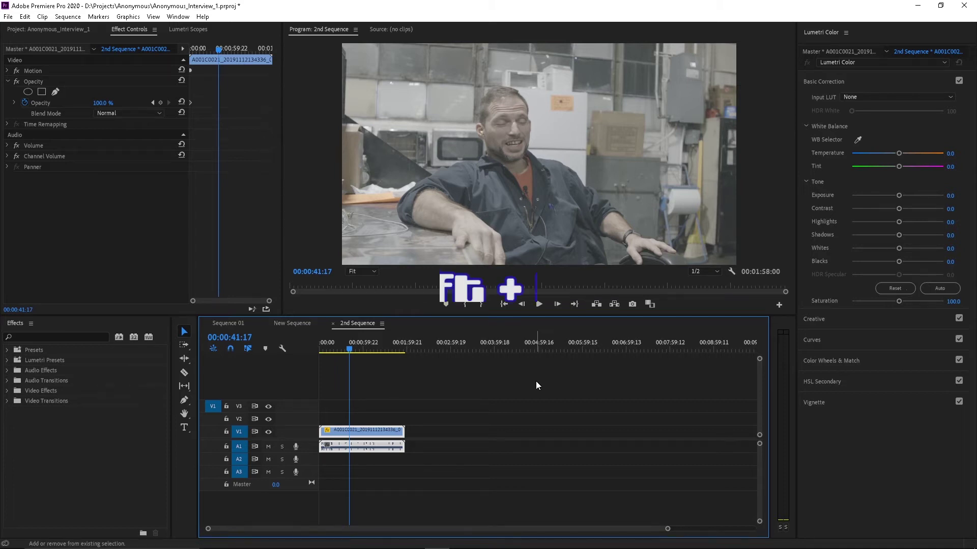
# Step: Keyframe the interview clip's opacity at 0% on its last frame, 00:01:57:23
pyautogui.hotkey('shift', 'End')
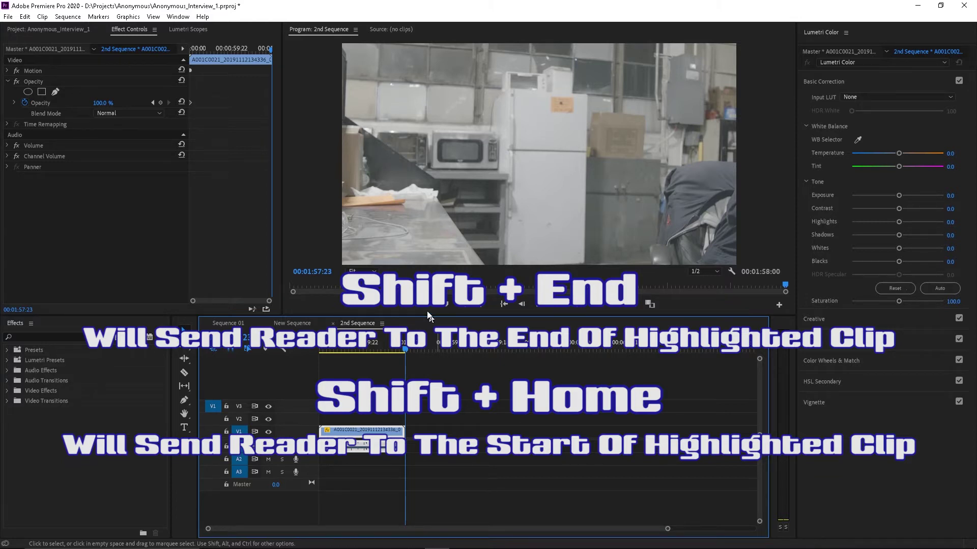
pyautogui.click(104, 102)
pyautogui.write('0')
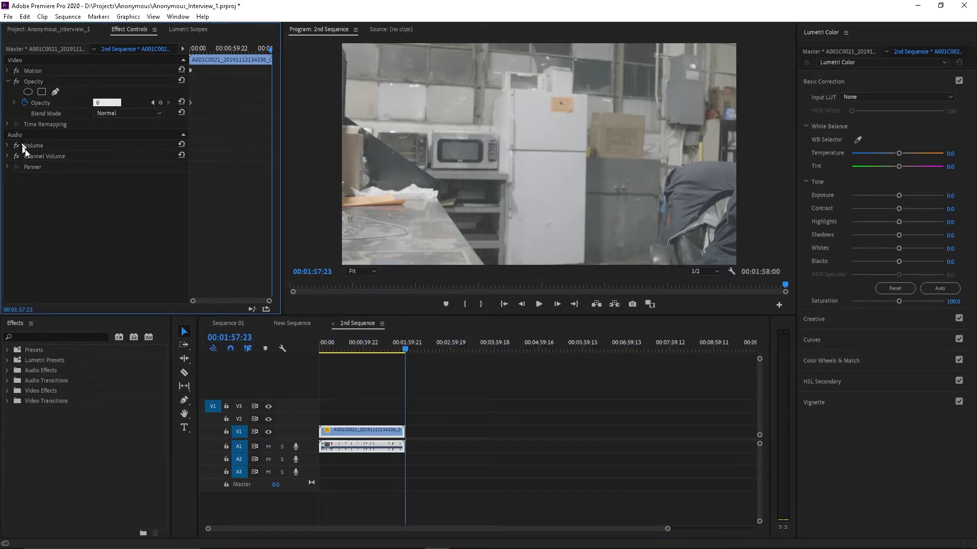
pyautogui.press('Return')
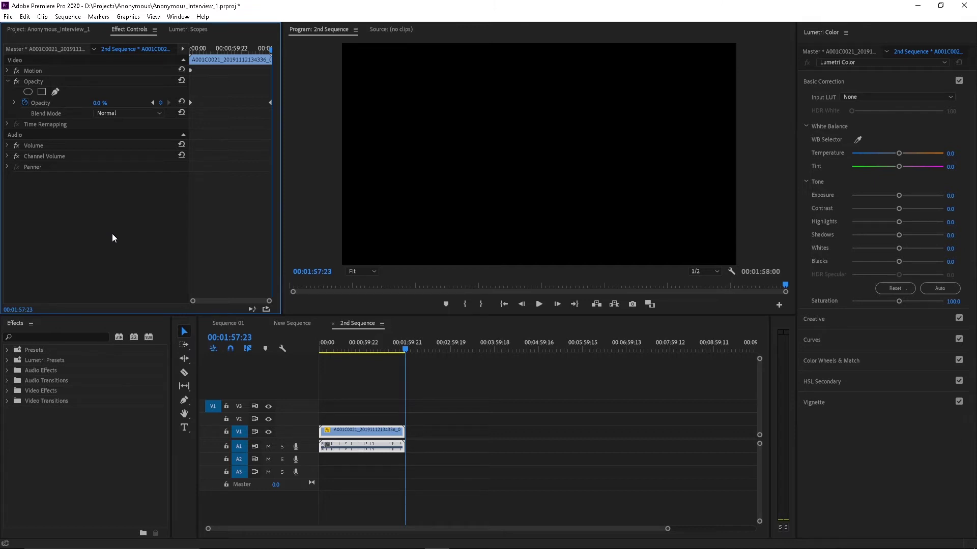
# Step: Set opacity to 100% about a second before the end, at 00:01:56:21
pyautogui.press('j')
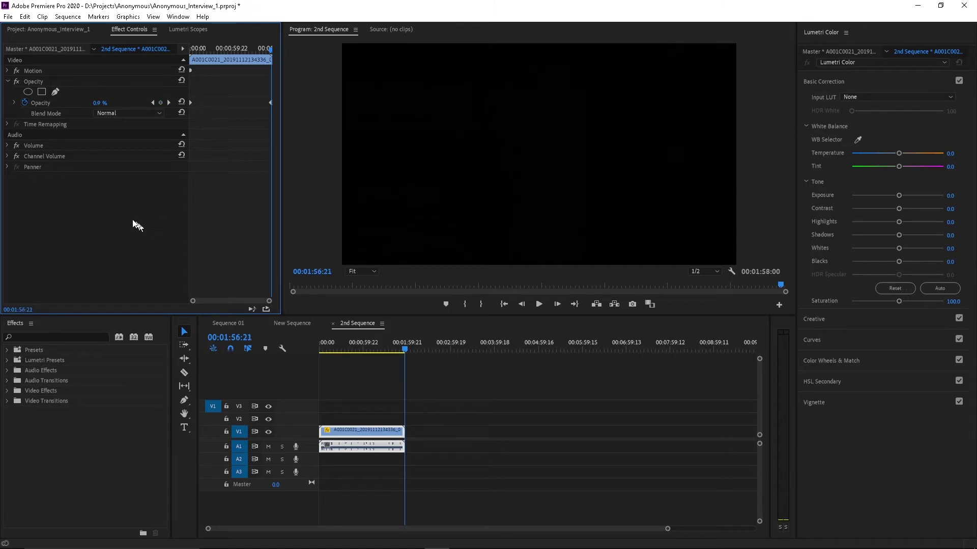
pyautogui.click(98, 103)
pyautogui.write('100')
pyautogui.press('Return')
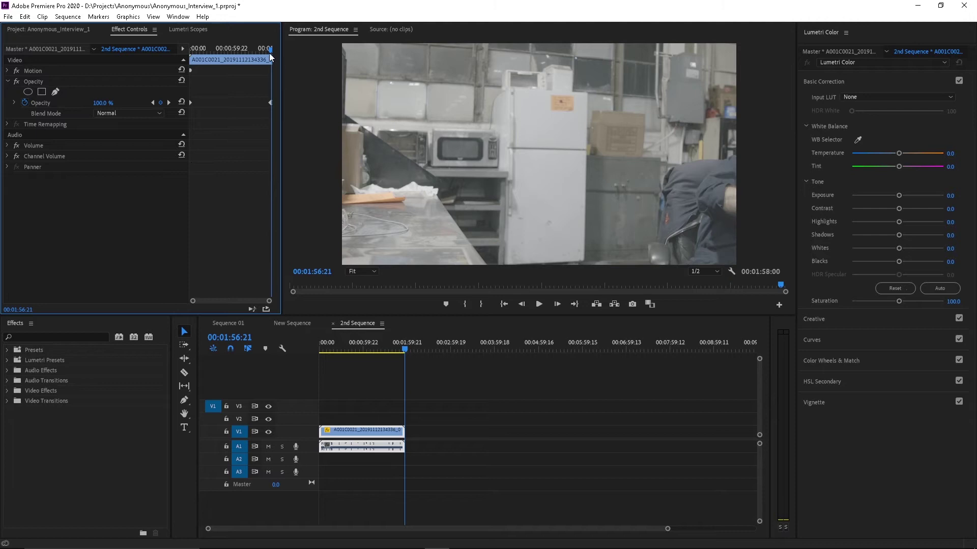
# Step: Preview the fade-out to black from a few seconds before the end
pyautogui.moveTo(270, 55); pyautogui.dragTo(269, 53)
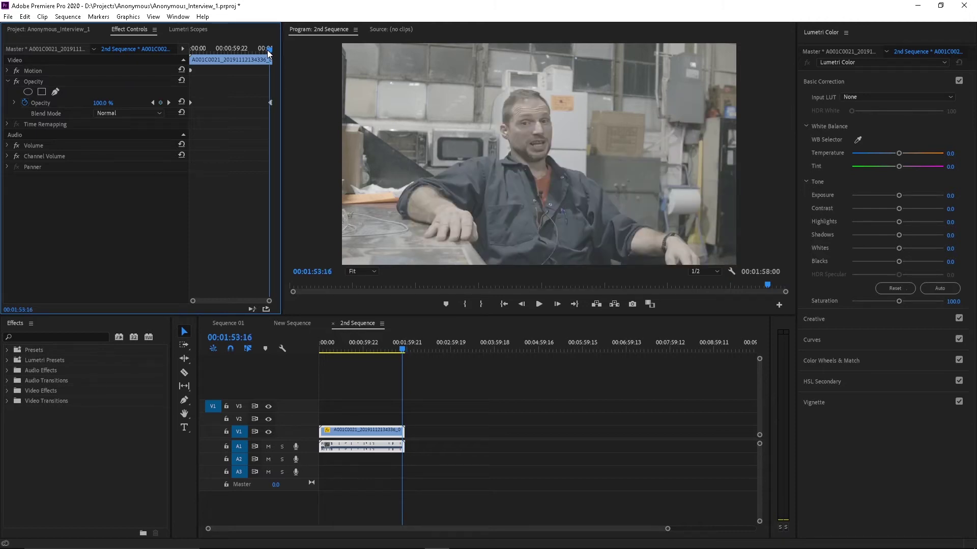
pyautogui.press('space')
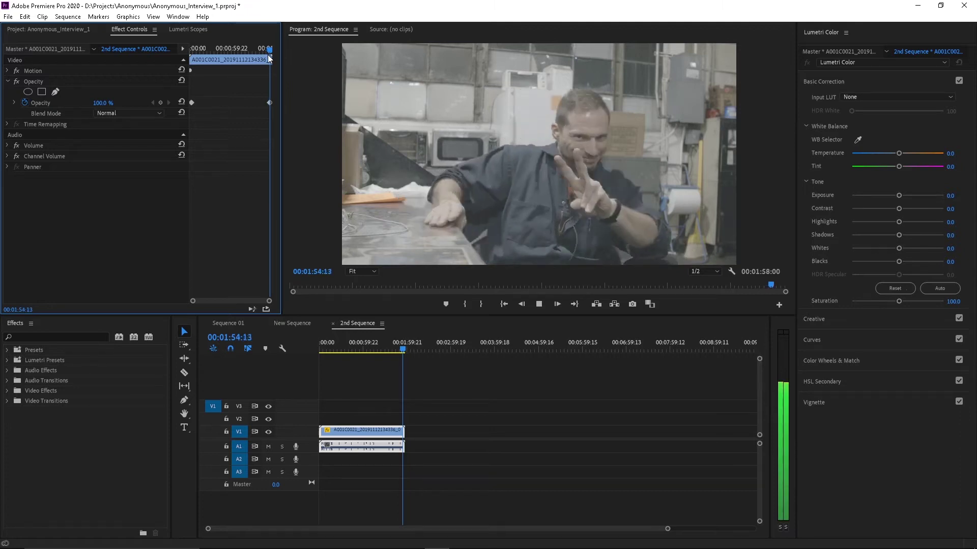
pyautogui.press('space')
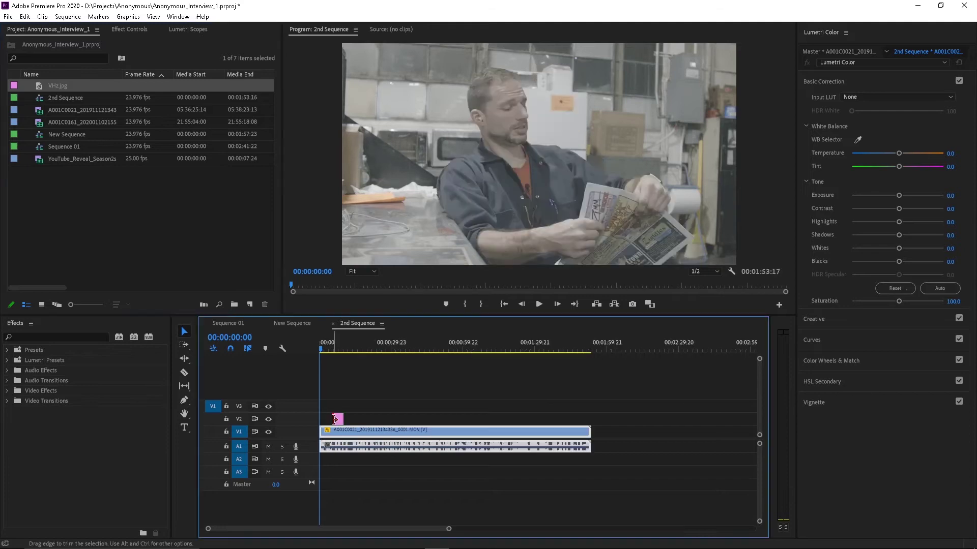
# Step: Lengthen the VHz.jpg clip on V2 and roughly size it to 73% at X 870
pyautogui.moveTo(335, 419); pyautogui.dragTo(330, 419)
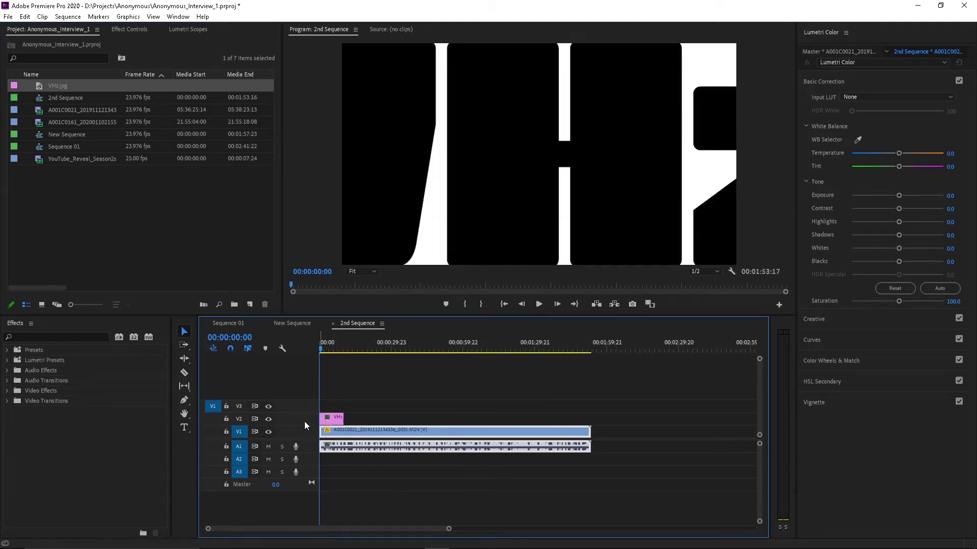
pyautogui.moveTo(305, 426); pyautogui.dragTo(322, 419)
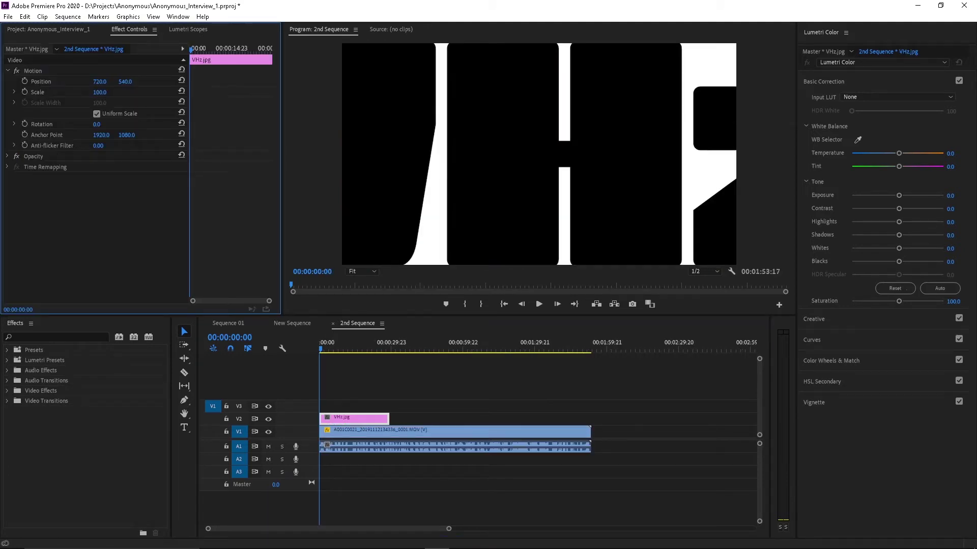
pyautogui.moveTo(99, 92); pyautogui.dragTo(85, 92)
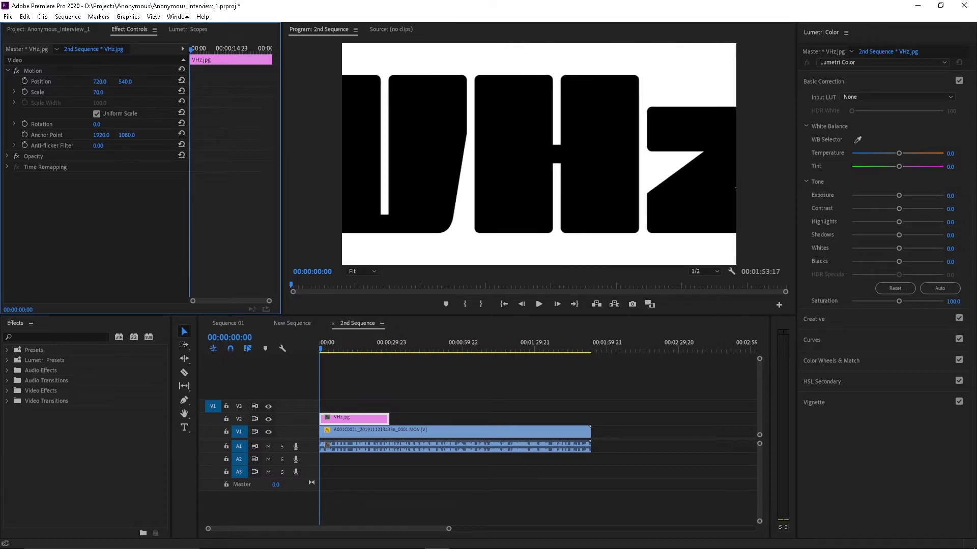
pyautogui.moveTo(98, 92); pyautogui.dragTo(107, 92)
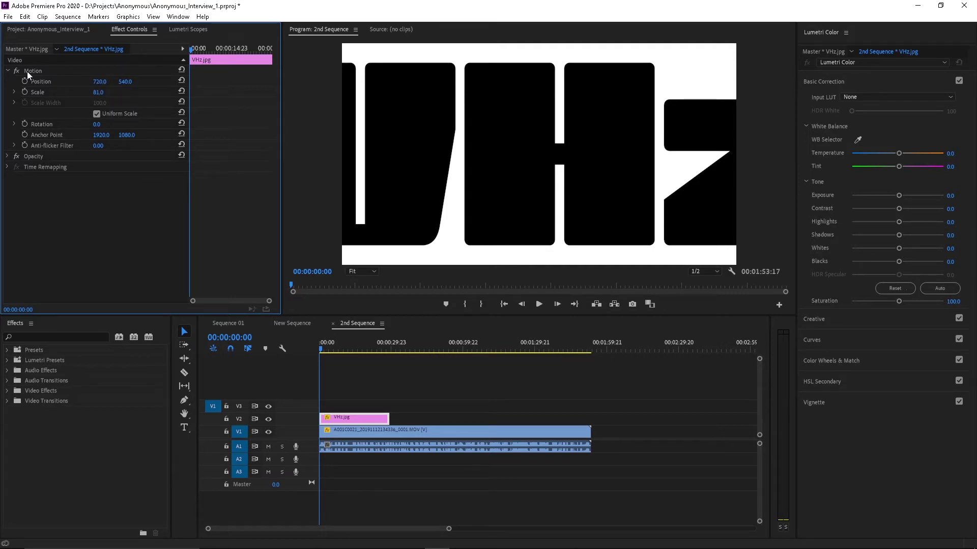
pyautogui.moveTo(97, 82); pyautogui.dragTo(324, 82)
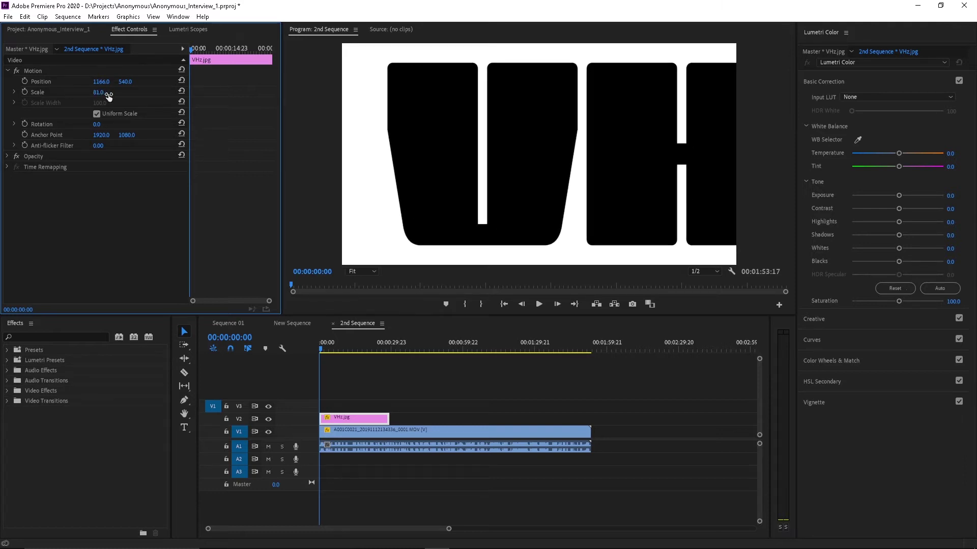
# Step: Set the VHz.jpg overlay's Scale to 98 and slide Position X right to 1417
pyautogui.click(99, 96)
pyautogui.write('110')
pyautogui.press('Return')
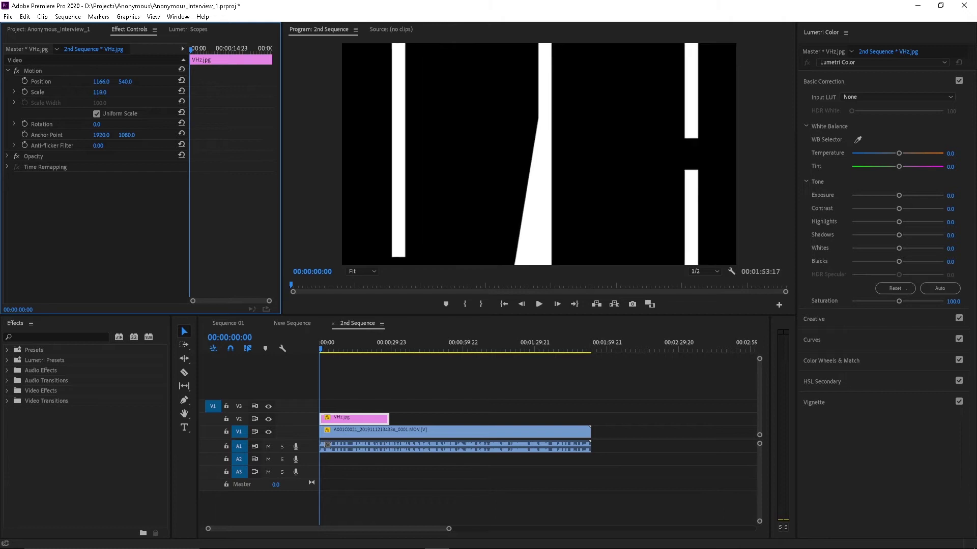
pyautogui.moveTo(99, 92); pyautogui.dragTo(93, 92)
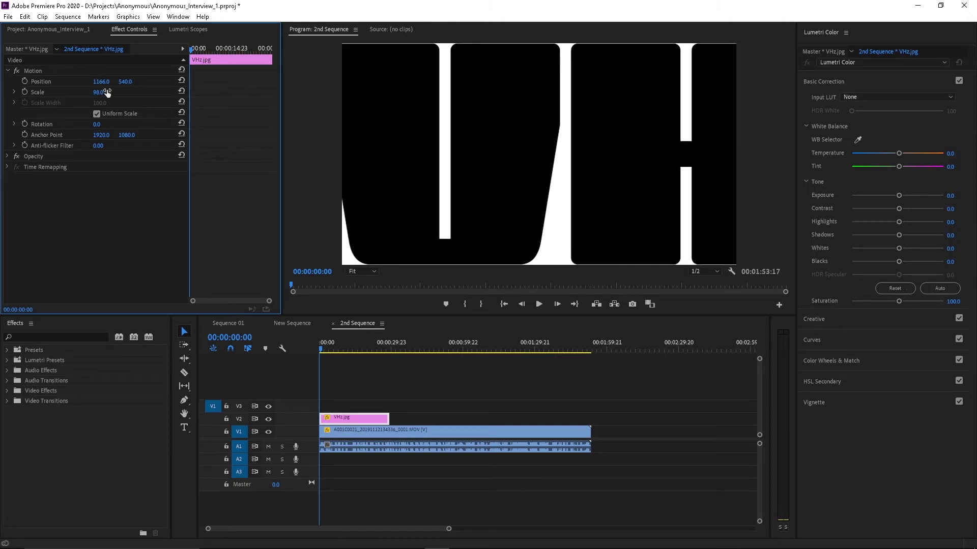
pyautogui.moveTo(100, 81); pyautogui.dragTo(231, 82)
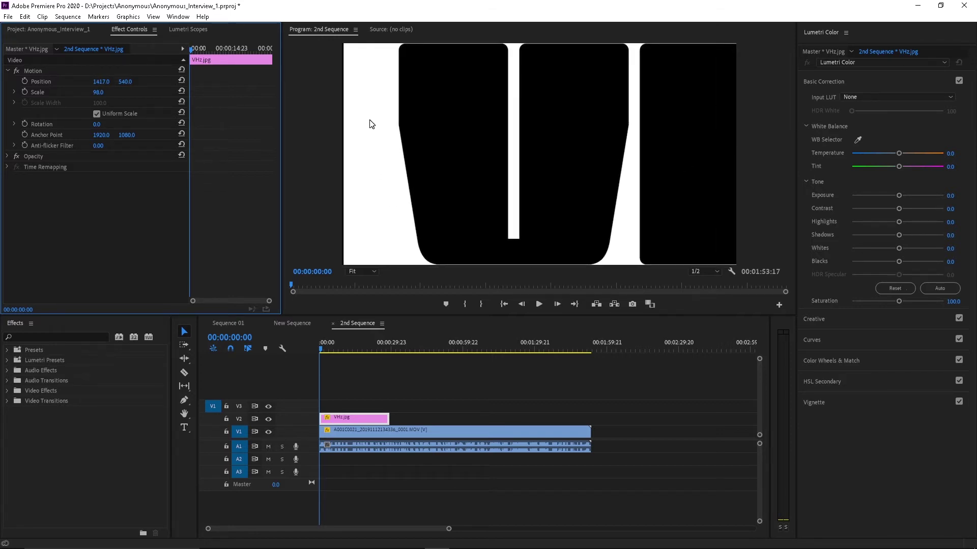
pyautogui.click(164, 156)
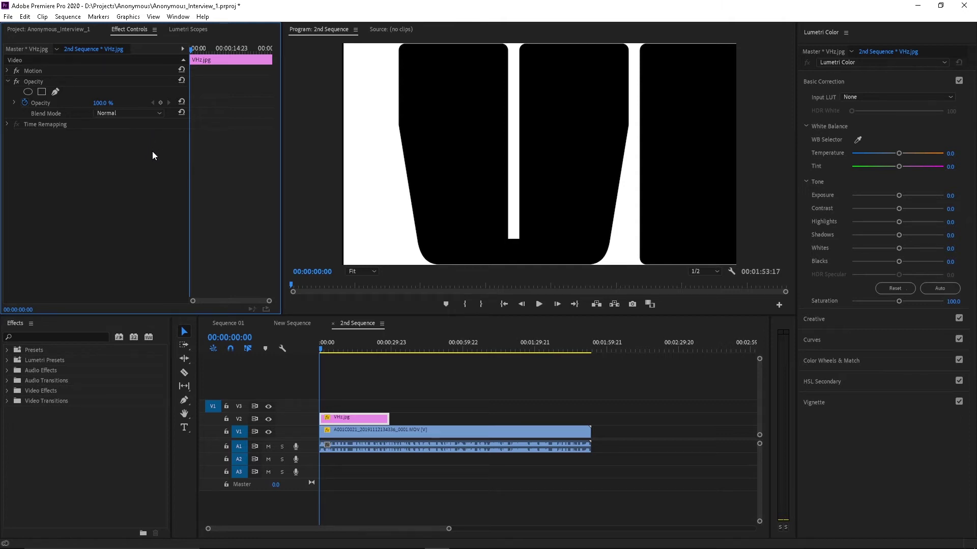
# Step: Change the VHz.jpg overlay's Opacity blend mode from Normal to Screen
pyautogui.click(42, 102)
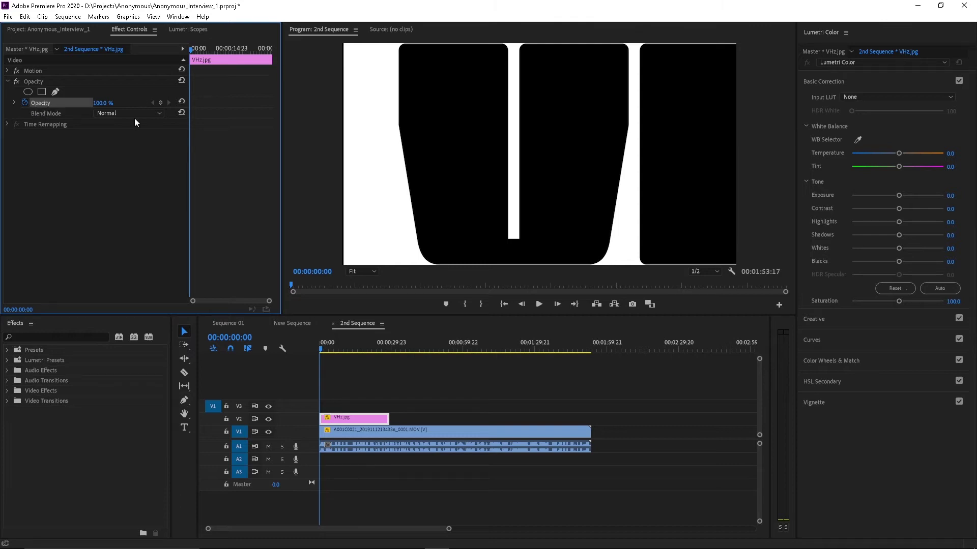
pyautogui.click(352, 419)
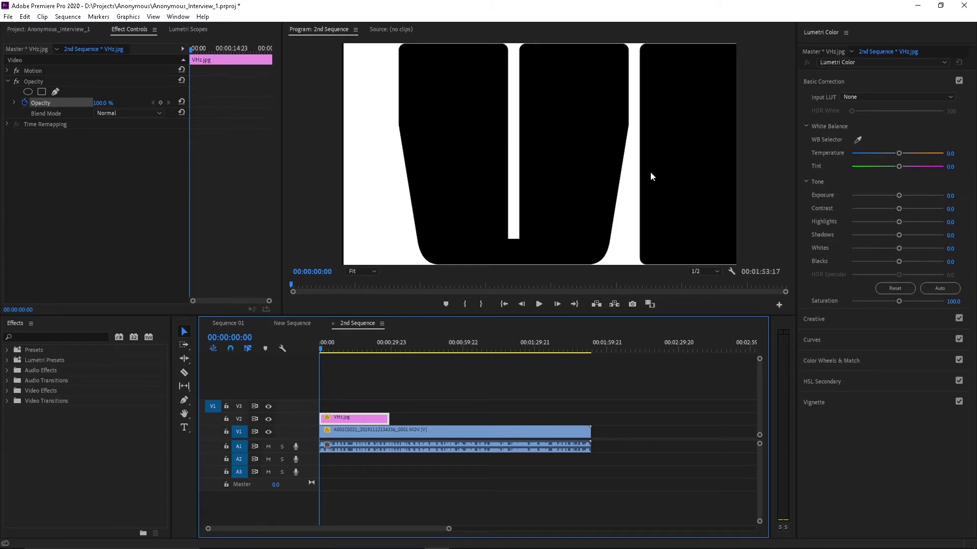
pyautogui.click(154, 114)
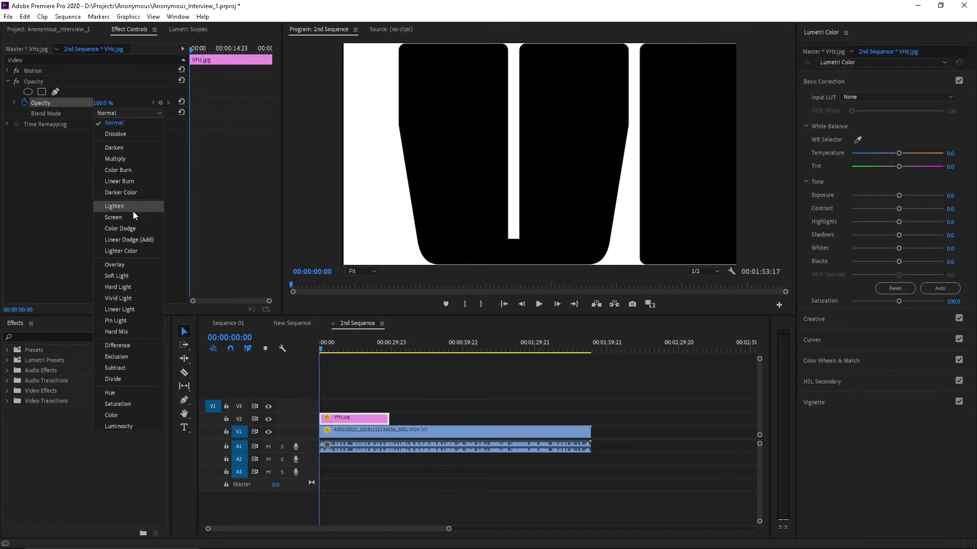
pyautogui.click(144, 112)
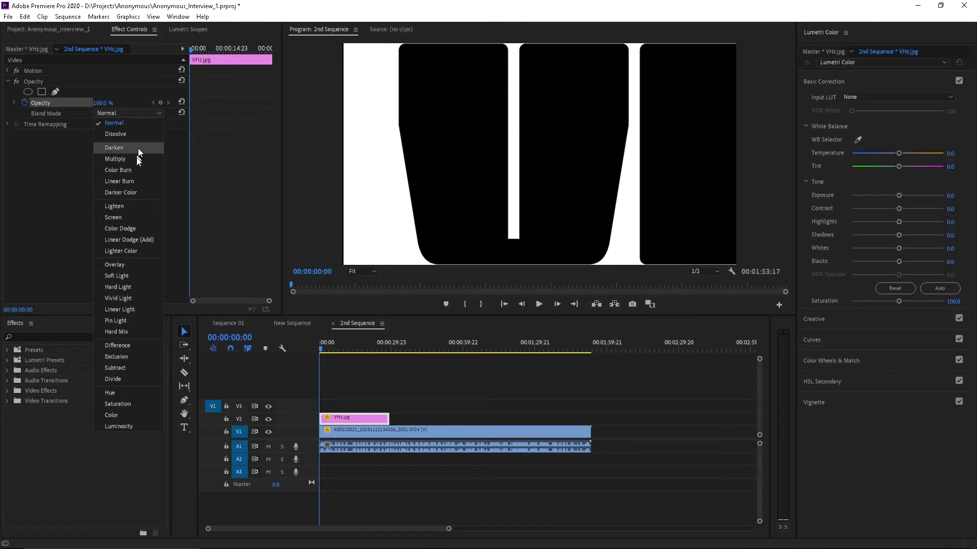
pyautogui.click(135, 214)
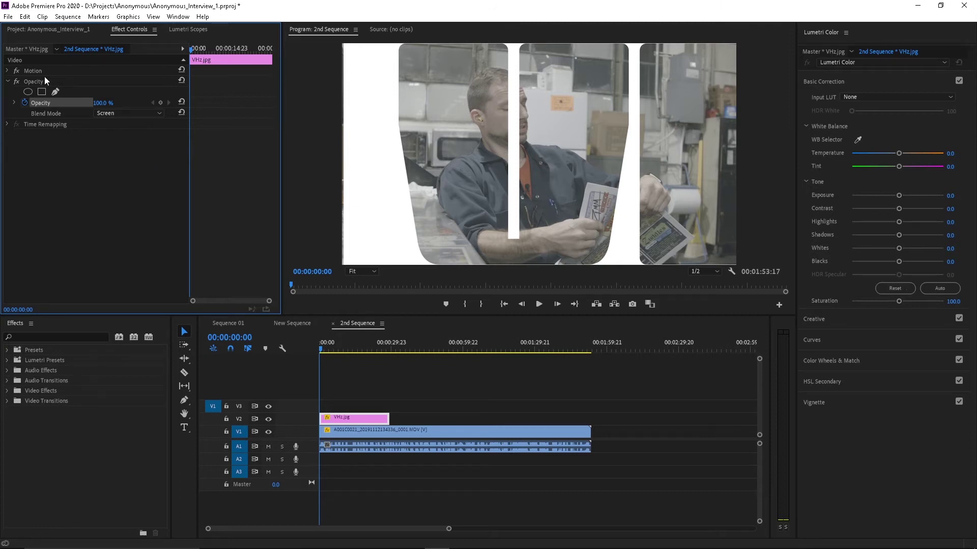
pyautogui.click(7, 81)
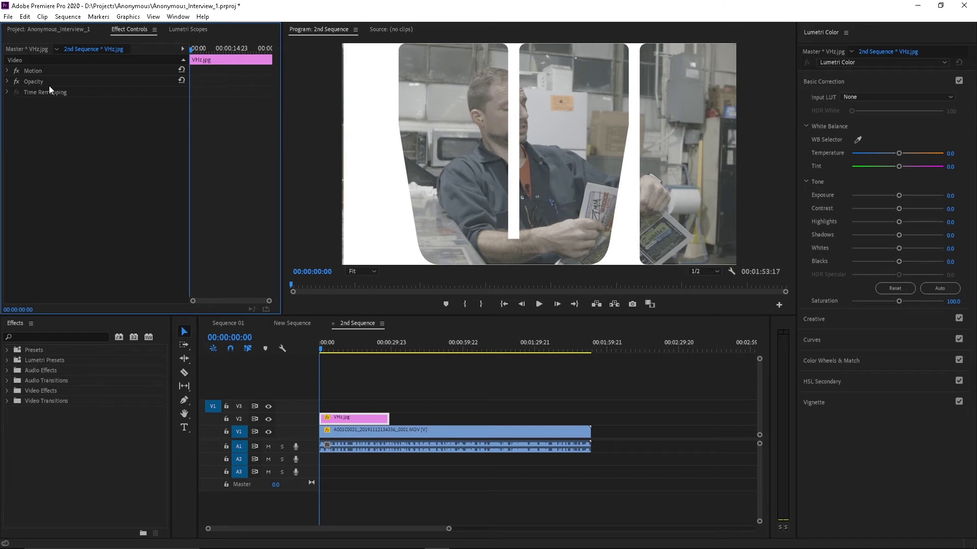
# Step: Keyframe the overlay's Position from X 1417 at 0:00 to X 33 at about 00:00:09:14
pyautogui.click(7, 72)
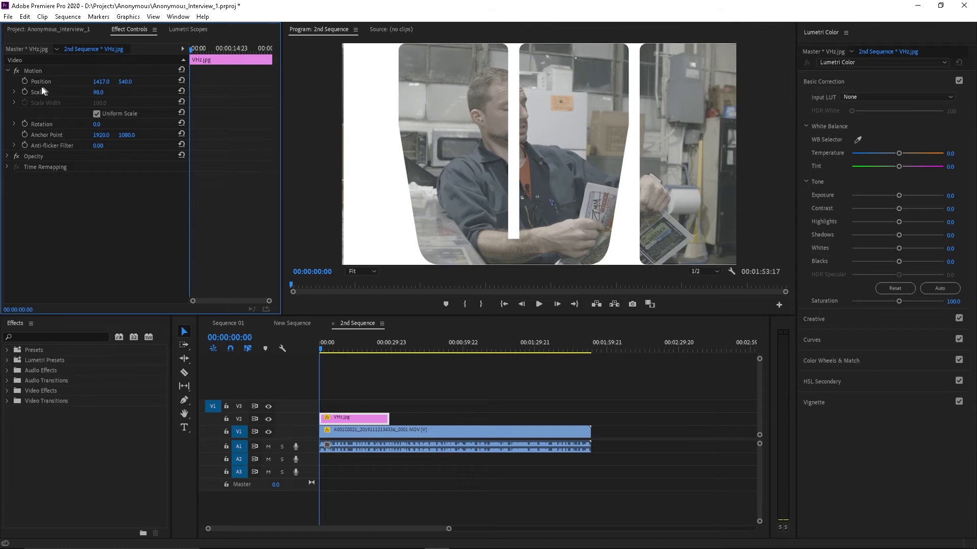
pyautogui.click(25, 80)
pyautogui.moveTo(191, 50); pyautogui.dragTo(219, 58)
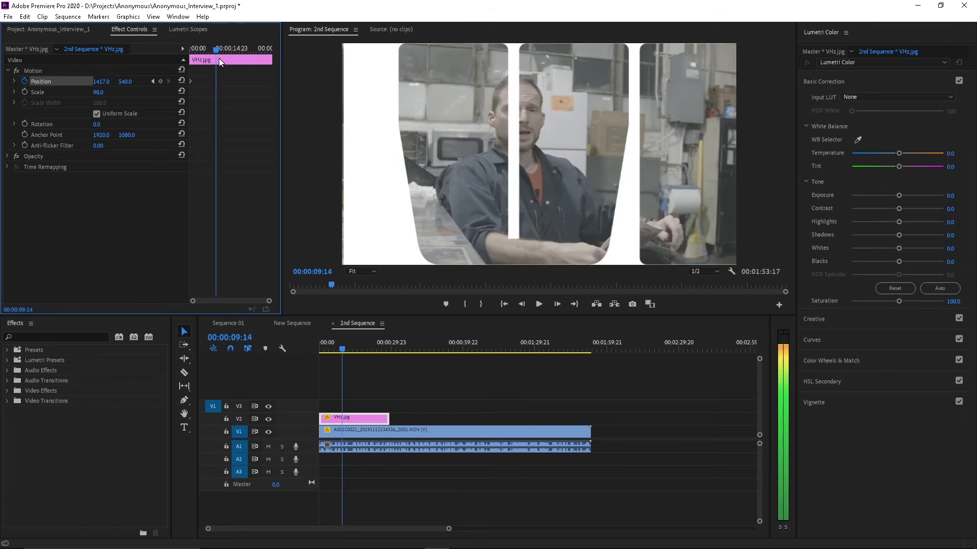
pyautogui.moveTo(101, 83); pyautogui.dragTo(11, 82)
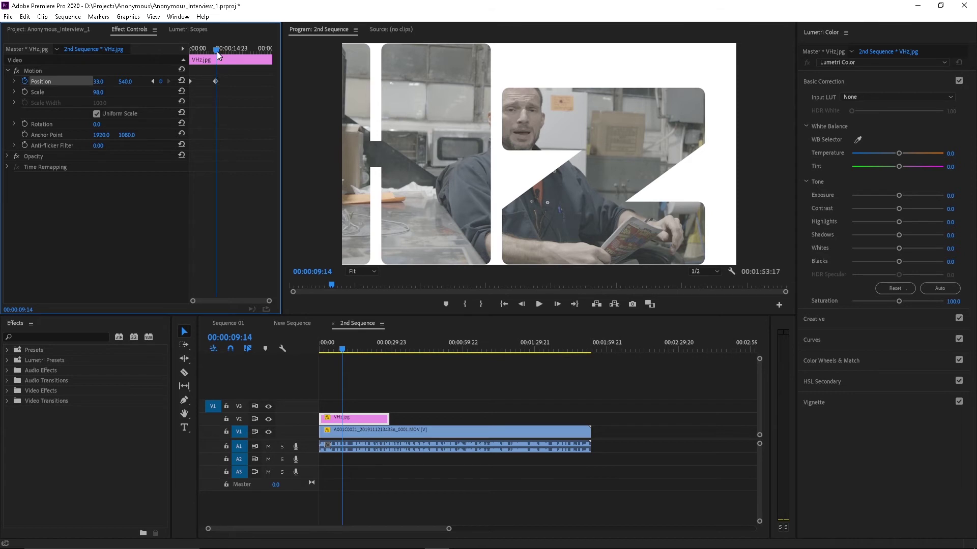
pyautogui.moveTo(217, 51); pyautogui.dragTo(181, 45)
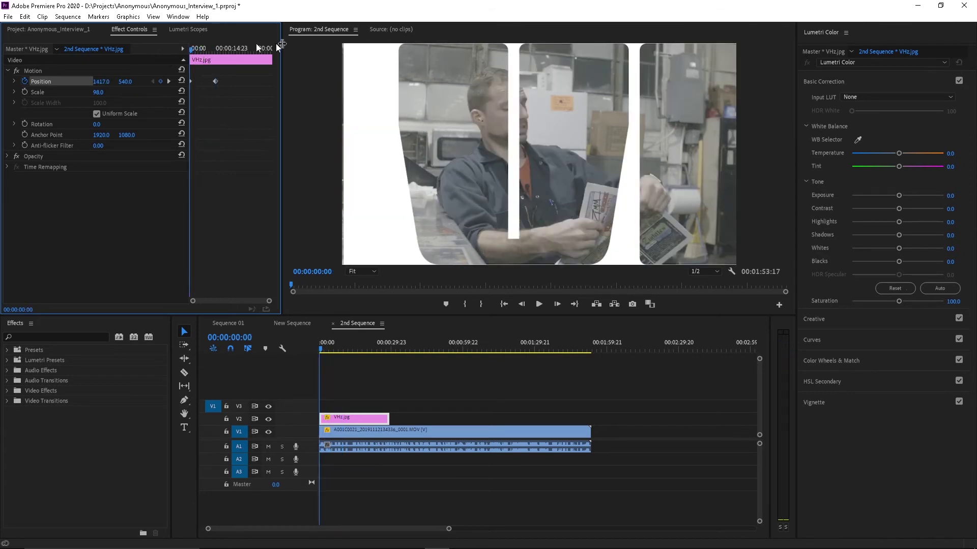
pyautogui.click(385, 429)
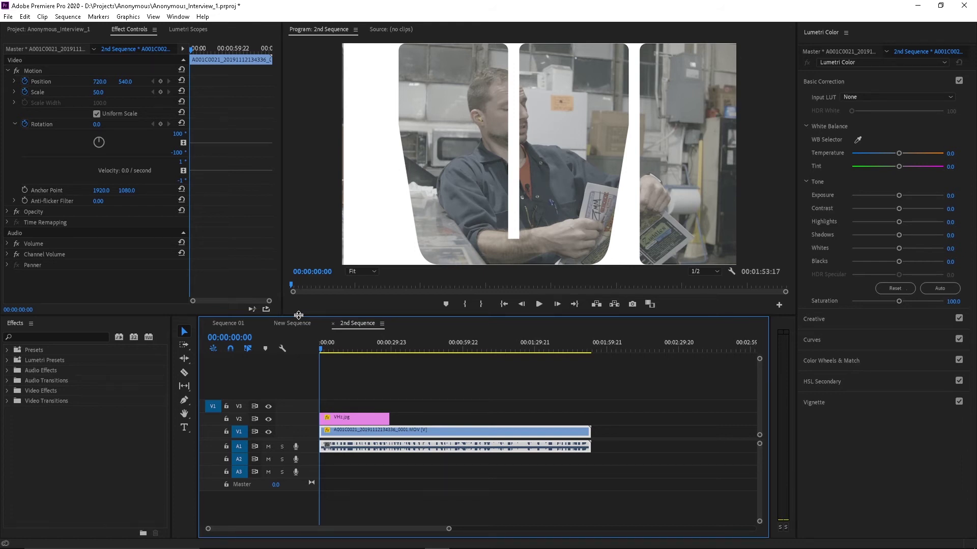
# Step: Apply Z CAM ZlogColor to the interview clip and lower its exposure stops
pyautogui.click(9, 70)
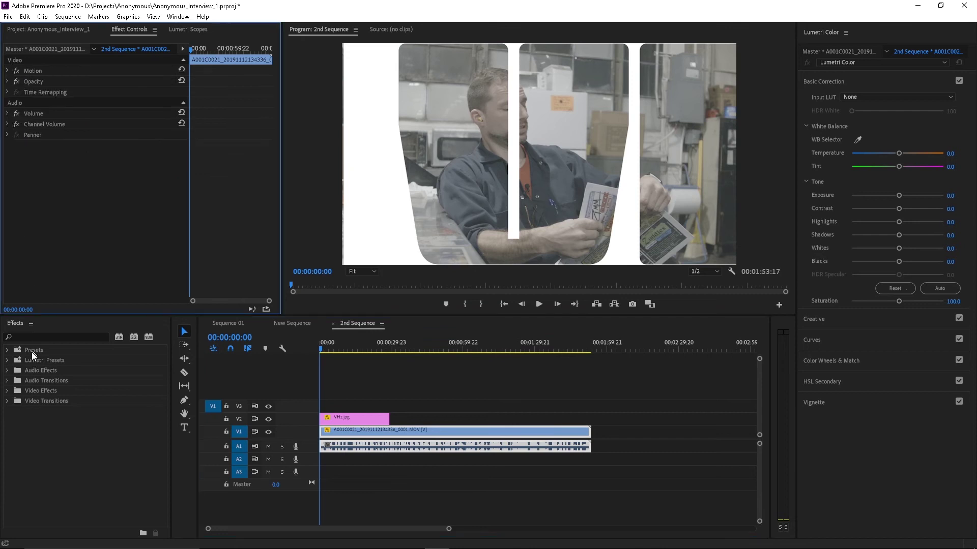
pyautogui.click(7, 391)
pyautogui.scroll(-5, 75, 427)
pyautogui.click(14, 518)
pyautogui.moveTo(20, 514); pyautogui.dragTo(386, 431)
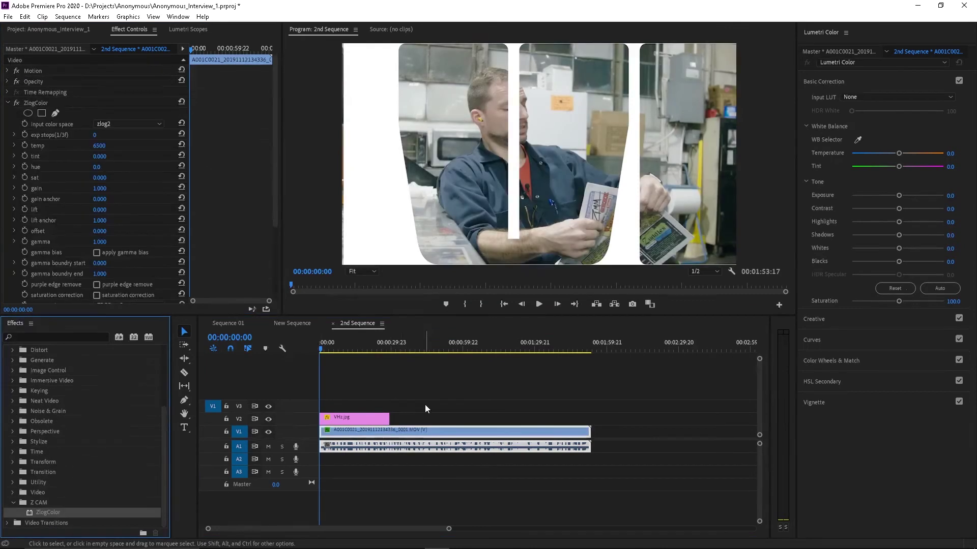
pyautogui.click(15, 136)
pyautogui.moveTo(96, 154); pyautogui.dragTo(79, 157)
# Step: With V2 hidden, darken the ZlogColor lift to -0.126, then show the overlay again
pyautogui.click(269, 419)
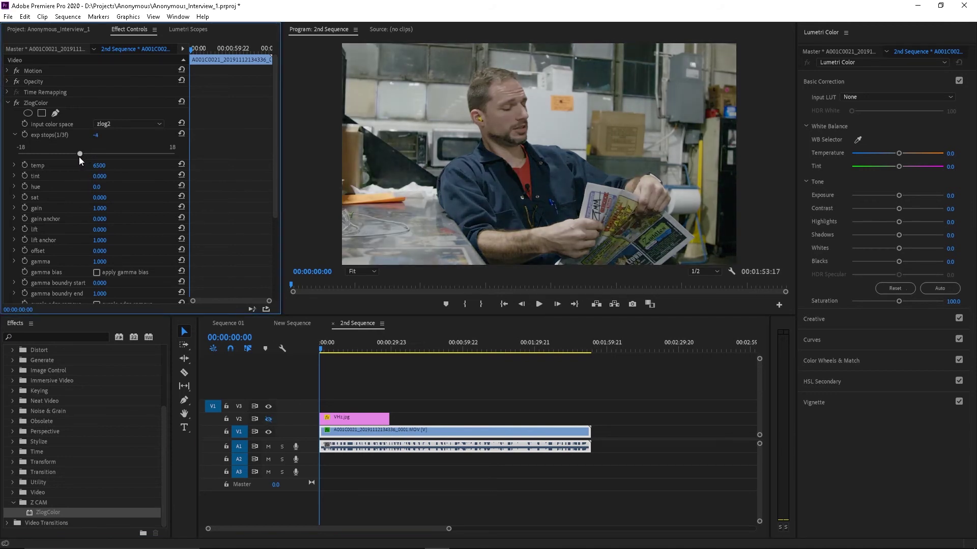
pyautogui.click(15, 135)
pyautogui.click(14, 210)
pyautogui.moveTo(97, 229); pyautogui.dragTo(84, 230)
pyautogui.click(8, 103)
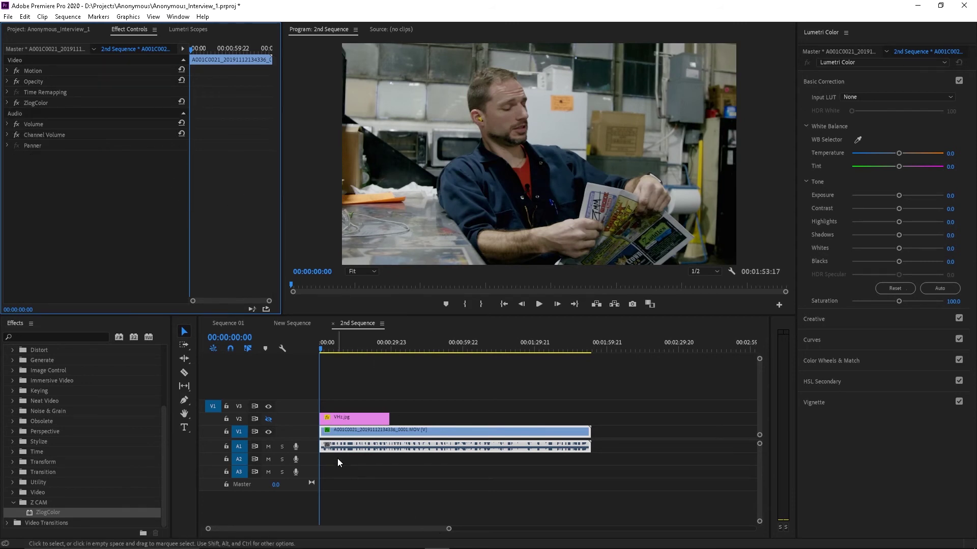
pyautogui.click(268, 420)
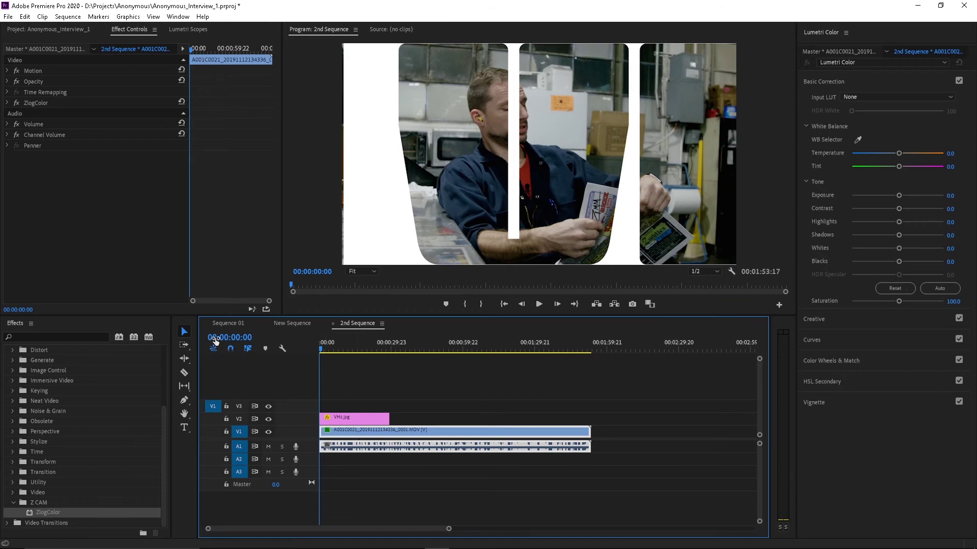
# Step: Play the sequence to watch the VHz.jpg letters glide left to X 33 over the graded interview
pyautogui.click(352, 418)
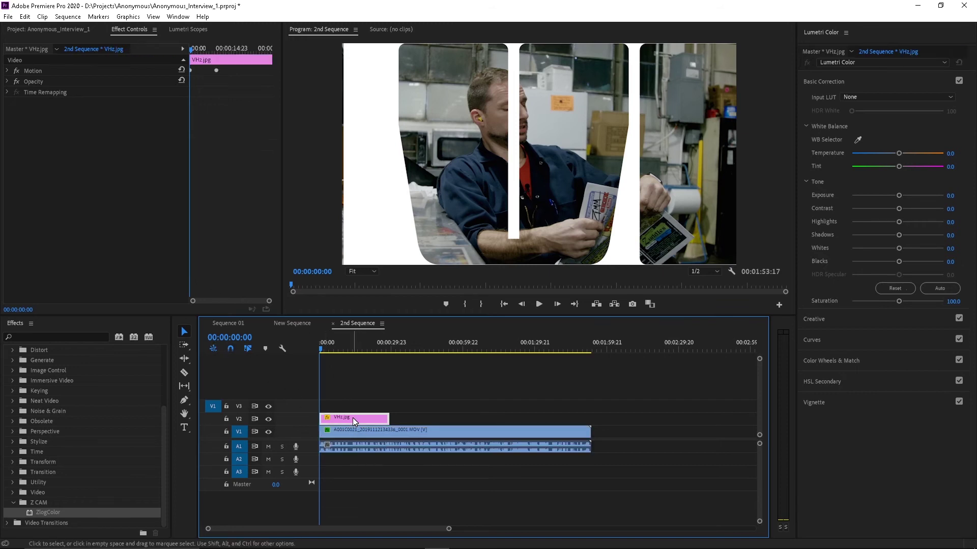
pyautogui.click(8, 72)
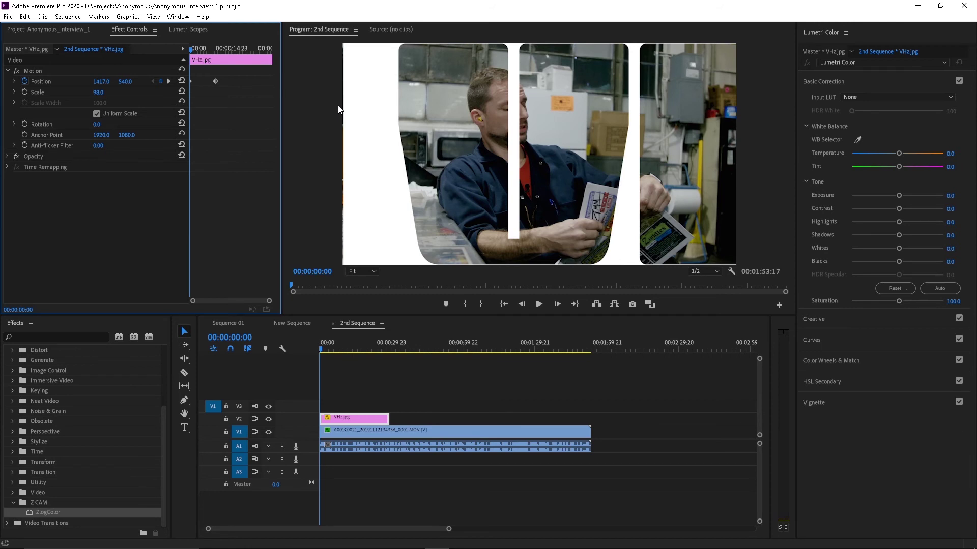
pyautogui.press('space')
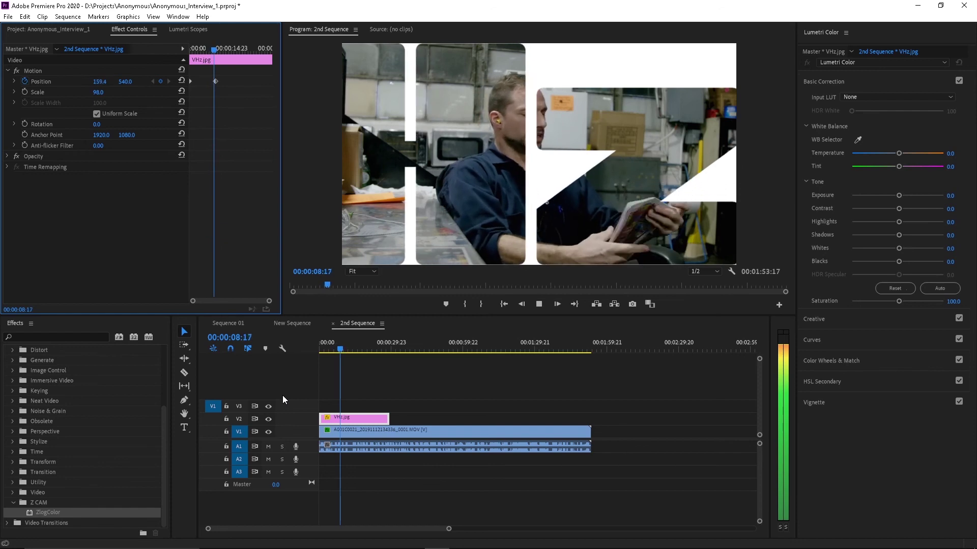
pyautogui.press('space')
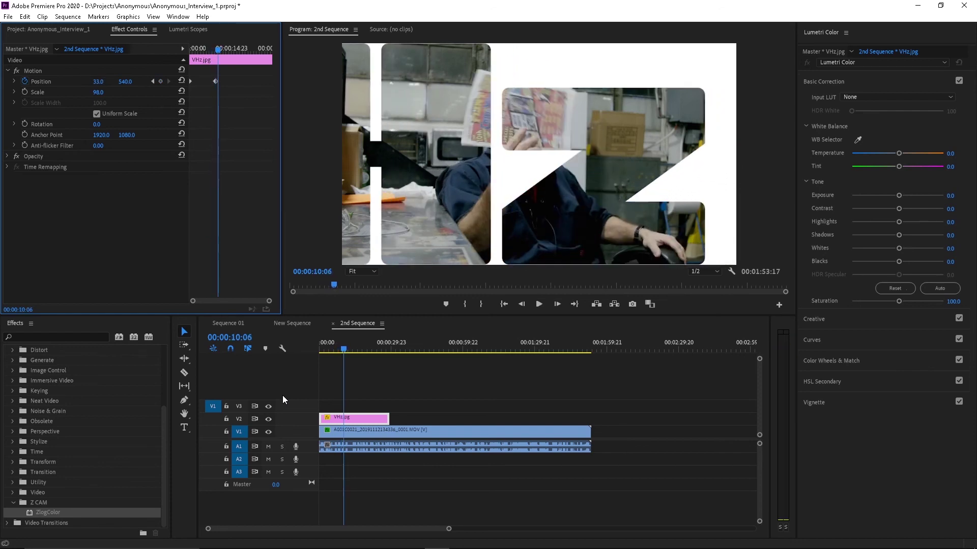